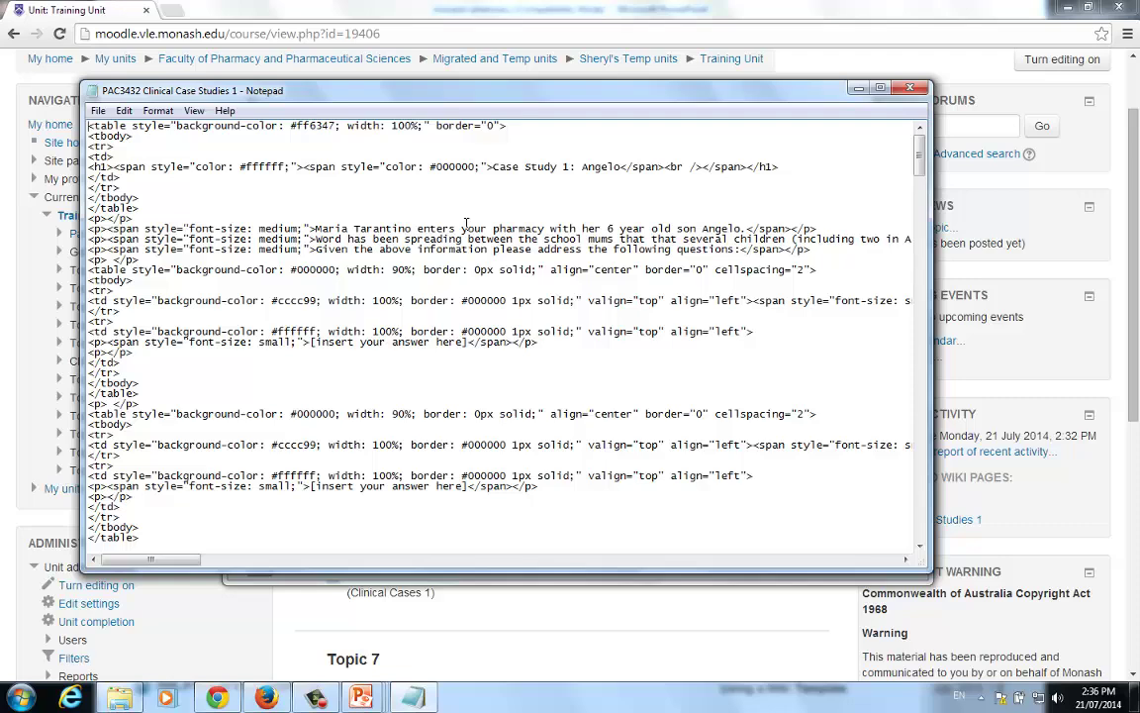
Select all the HTML code of the Case Study 1: Angelo template in Notepad.
key("ctrl+a")
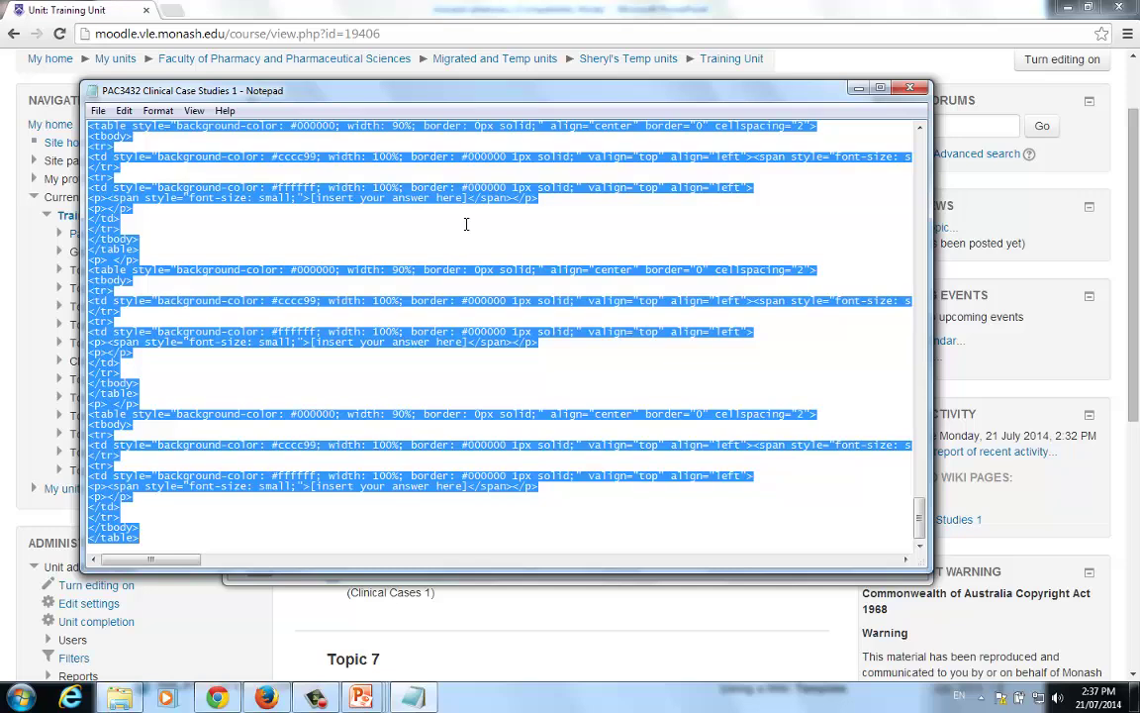
Return to the Moodle course page and open the Clincal Case Studies 1 wiki page for editing.
left_click(482, 631)
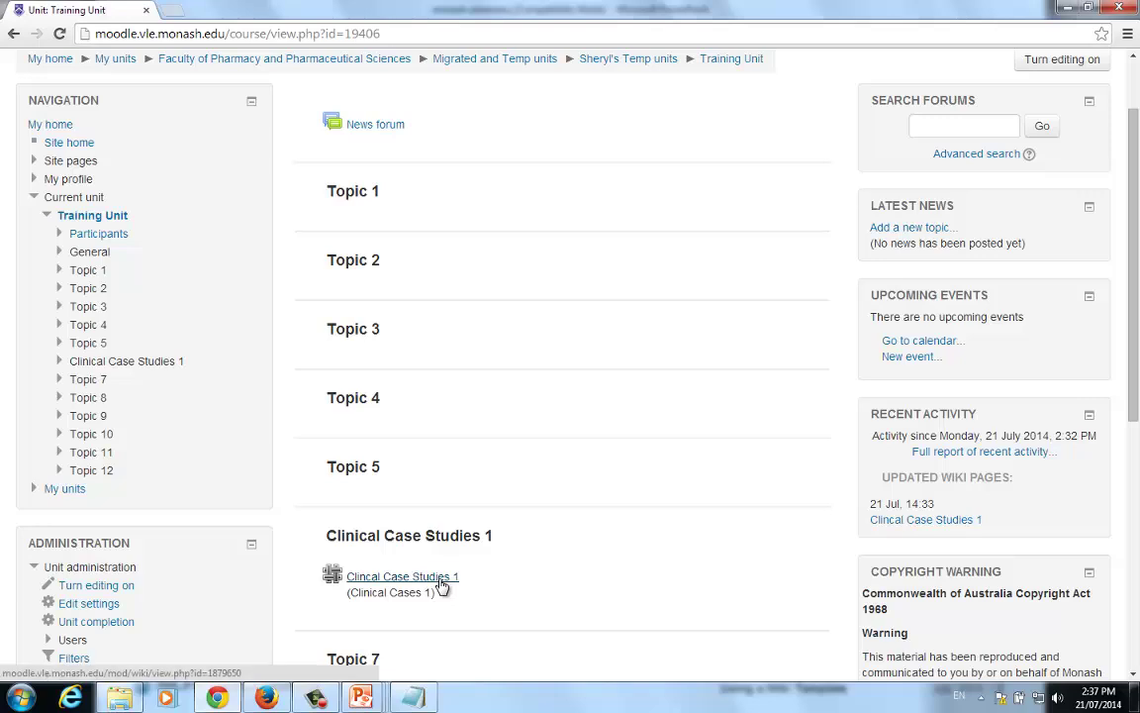
left_click(441, 584)
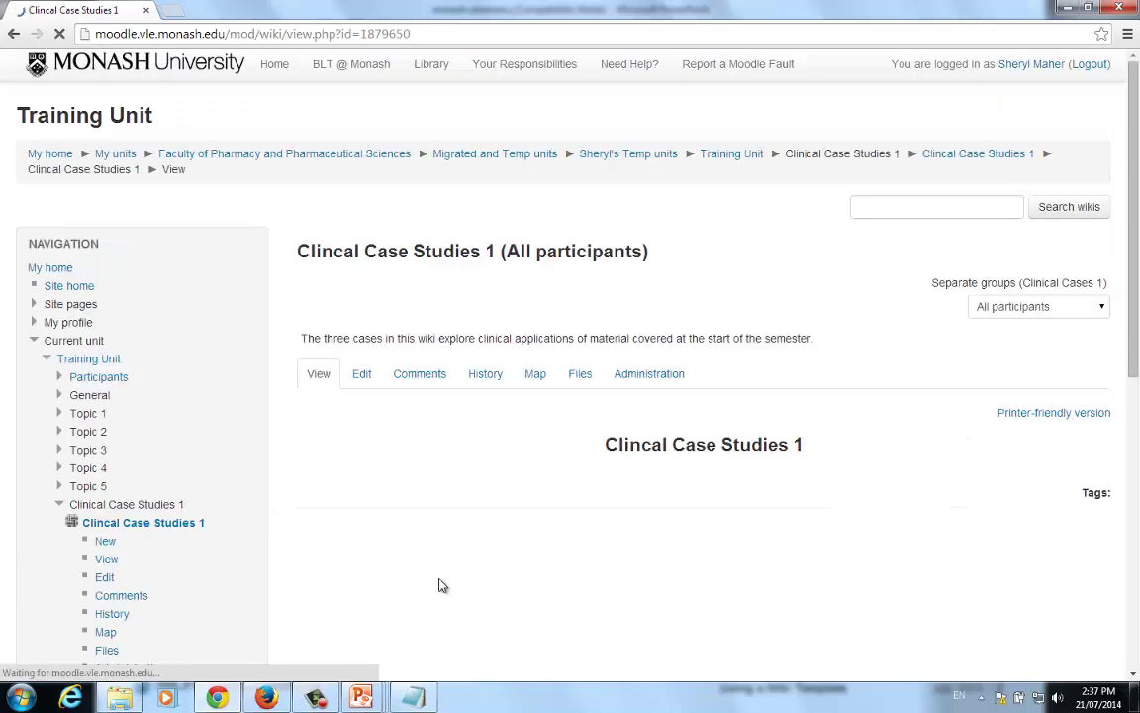
left_click(362, 374)
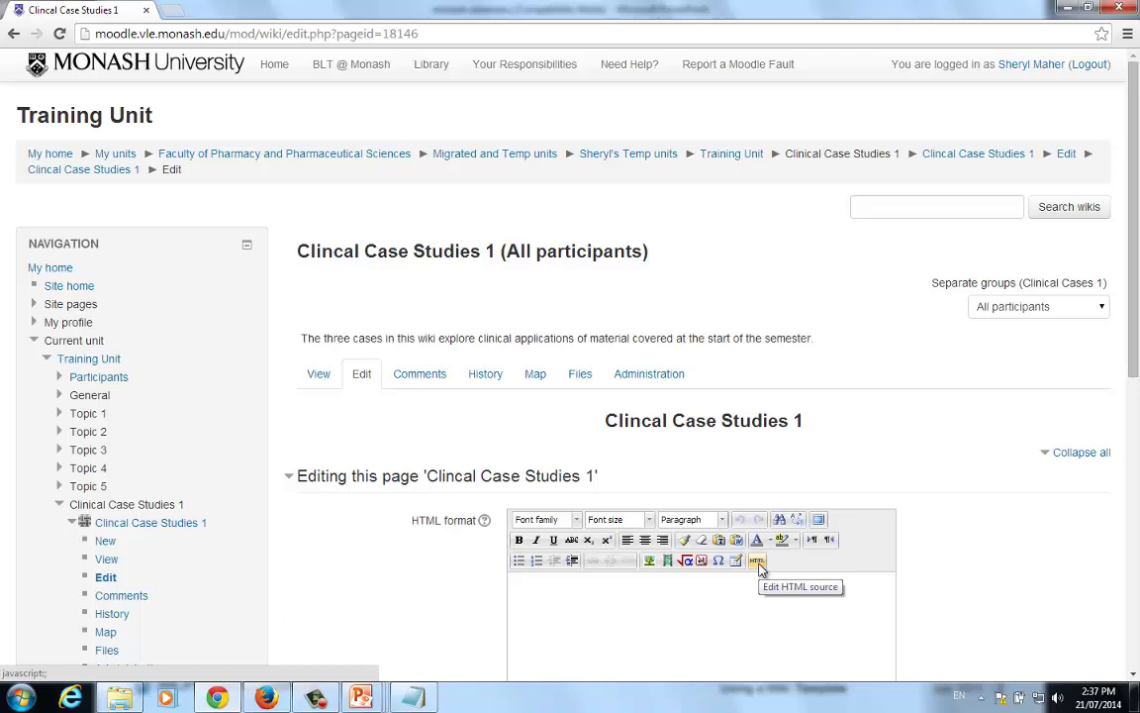
Paste the template code through the HTML source editor and apply it to the wiki editor.
left_click(759, 561)
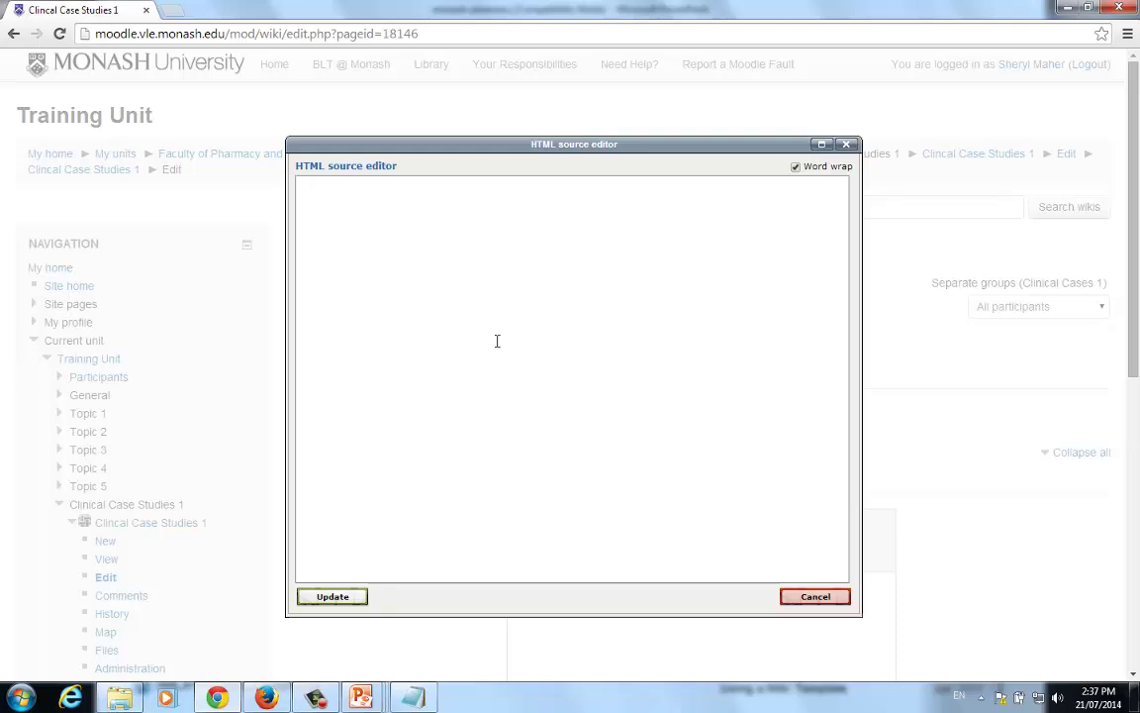
key("ctrl+v")
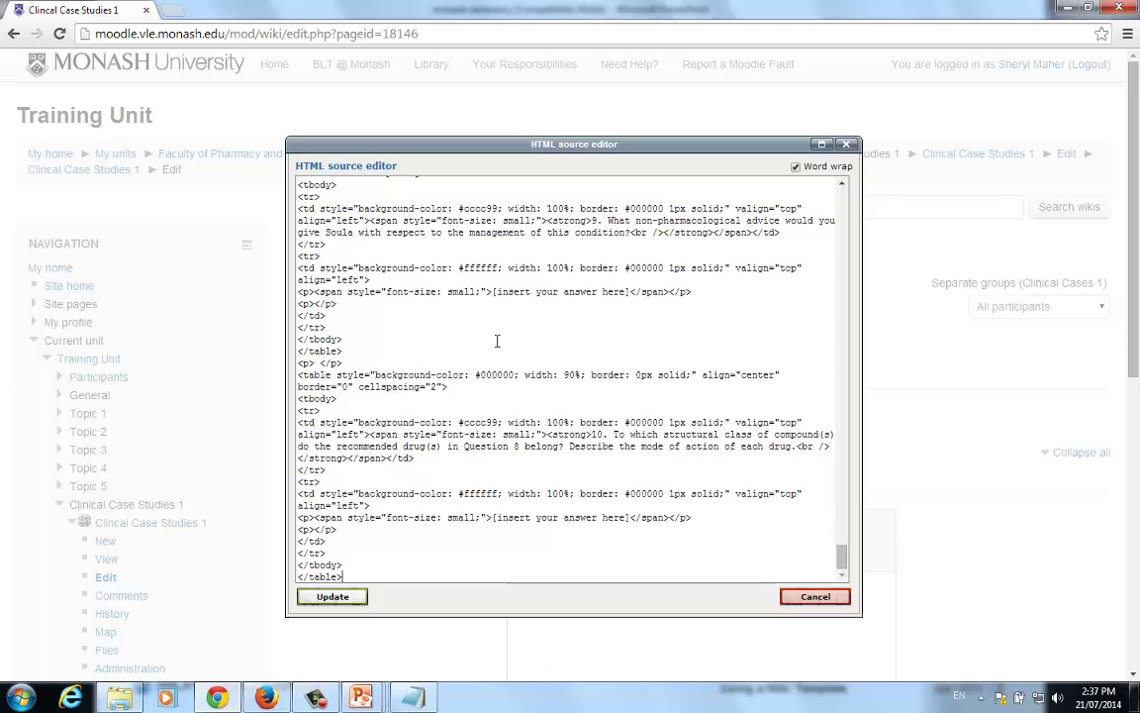
left_click(332, 597)
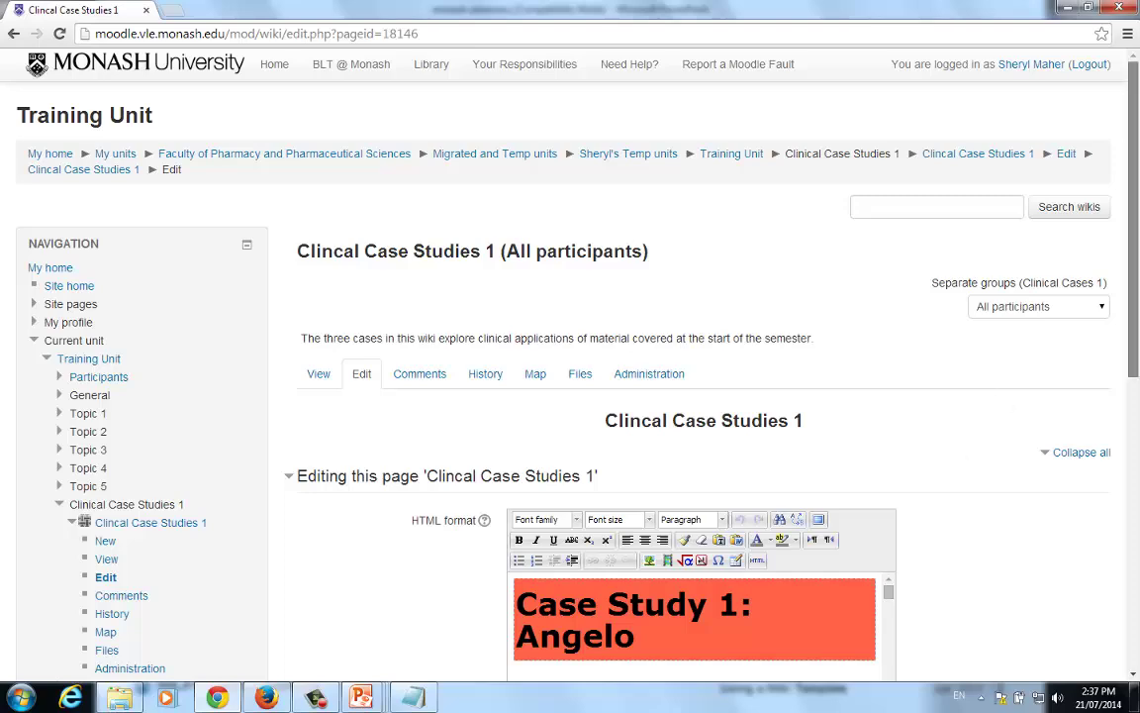
left_click_drag(1127, 263, 1123, 529)
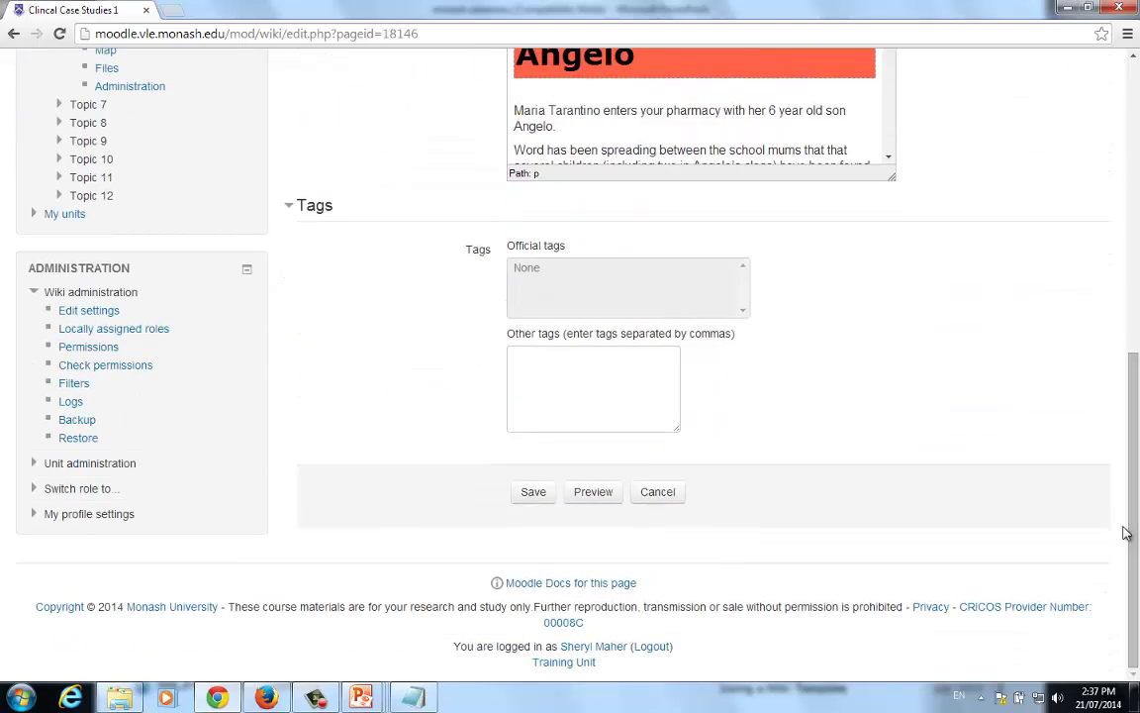
Save the Clincal Case Studies 1 wiki page.
left_click(533, 493)
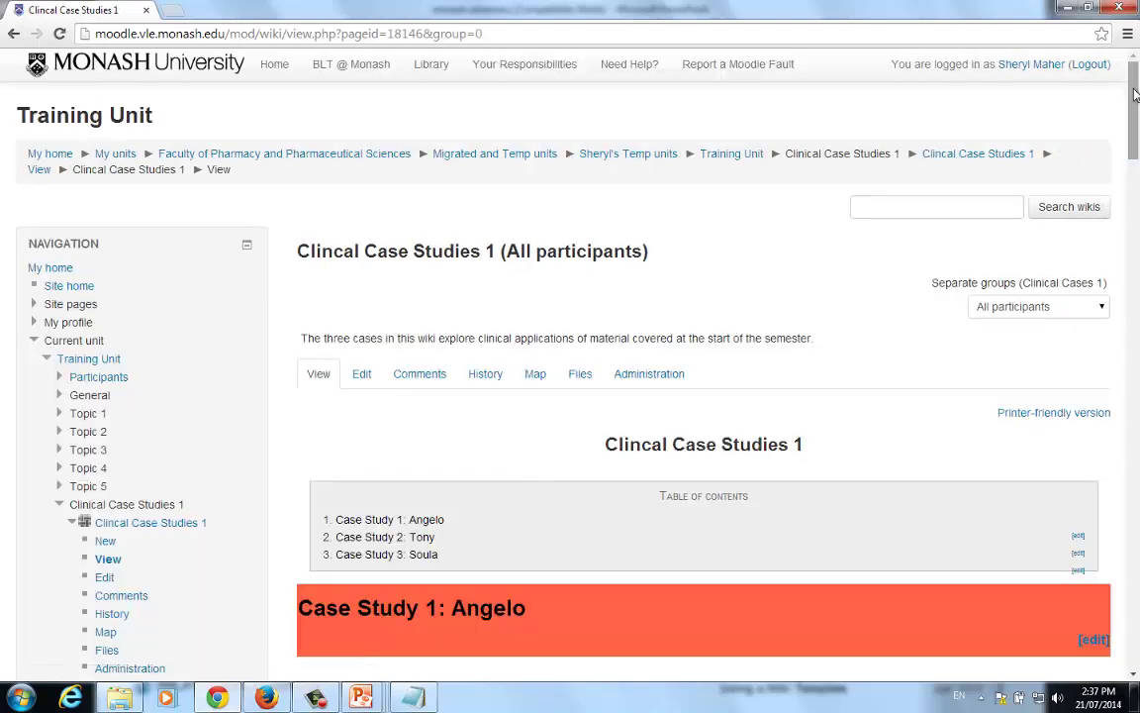
mouse_move(1136, 94)
left_mouse_down()
mouse_move(1109, 598)
mouse_move(1112, 89)
left_mouse_up()
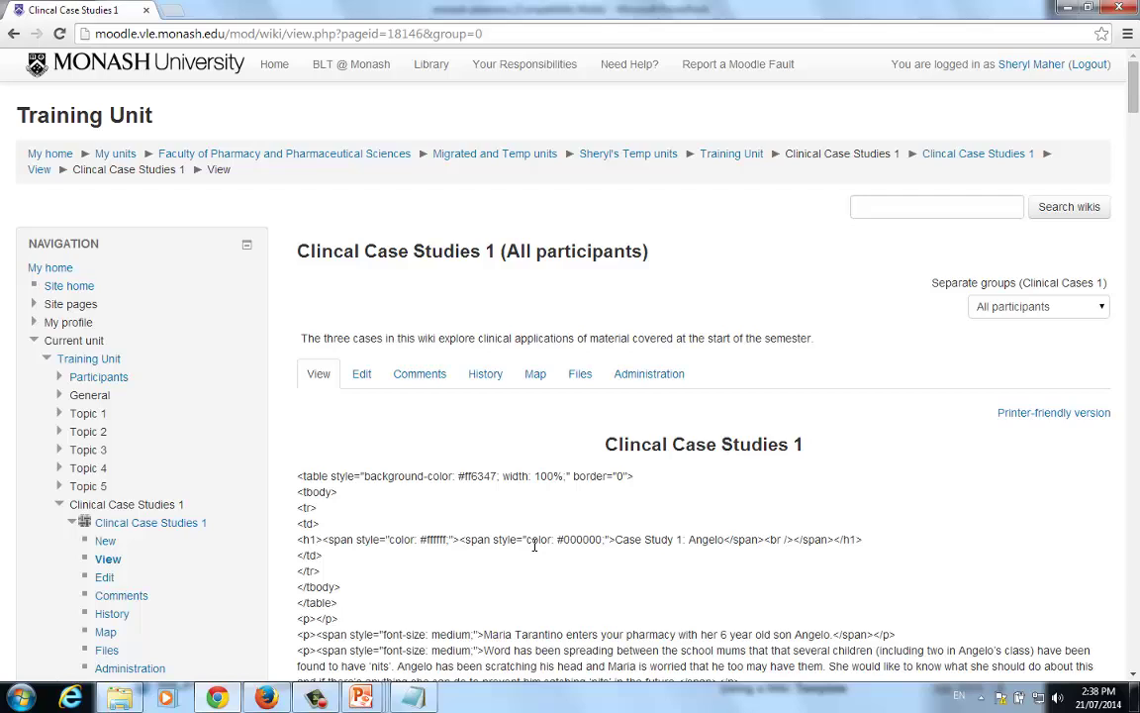
Reopen the wiki page showing raw HTML tags for editing.
left_click(363, 381)
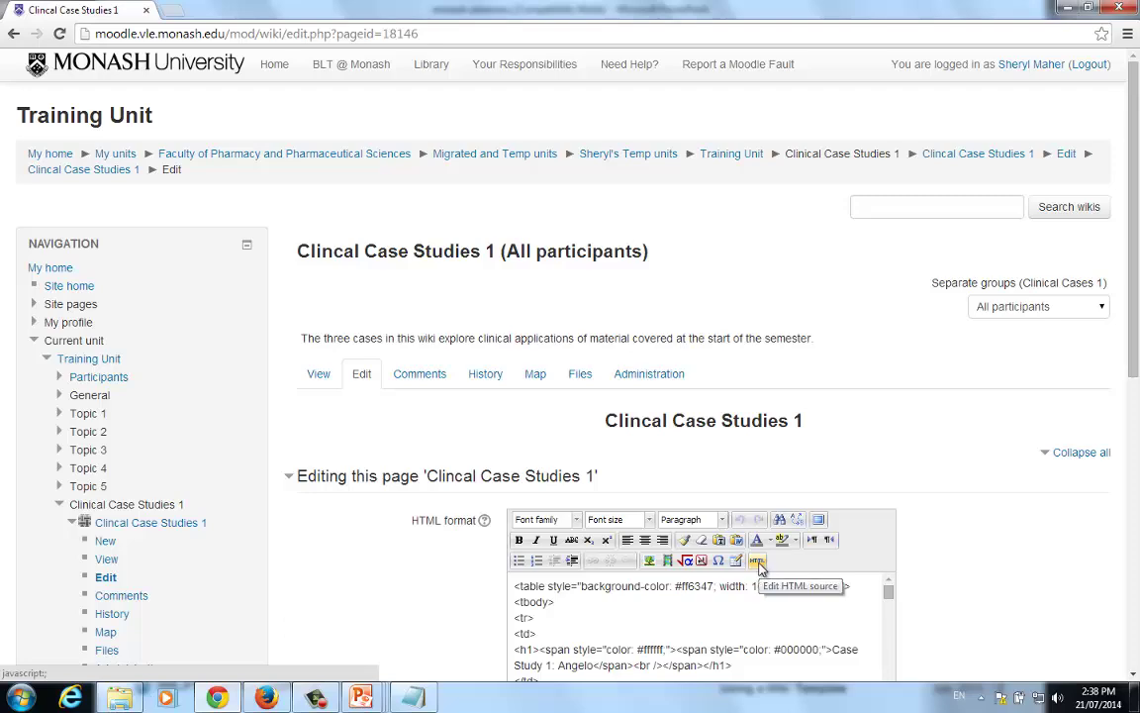
In the HTML source editor, clear the escaped tags and paste the clean template code.
left_click(757, 561)
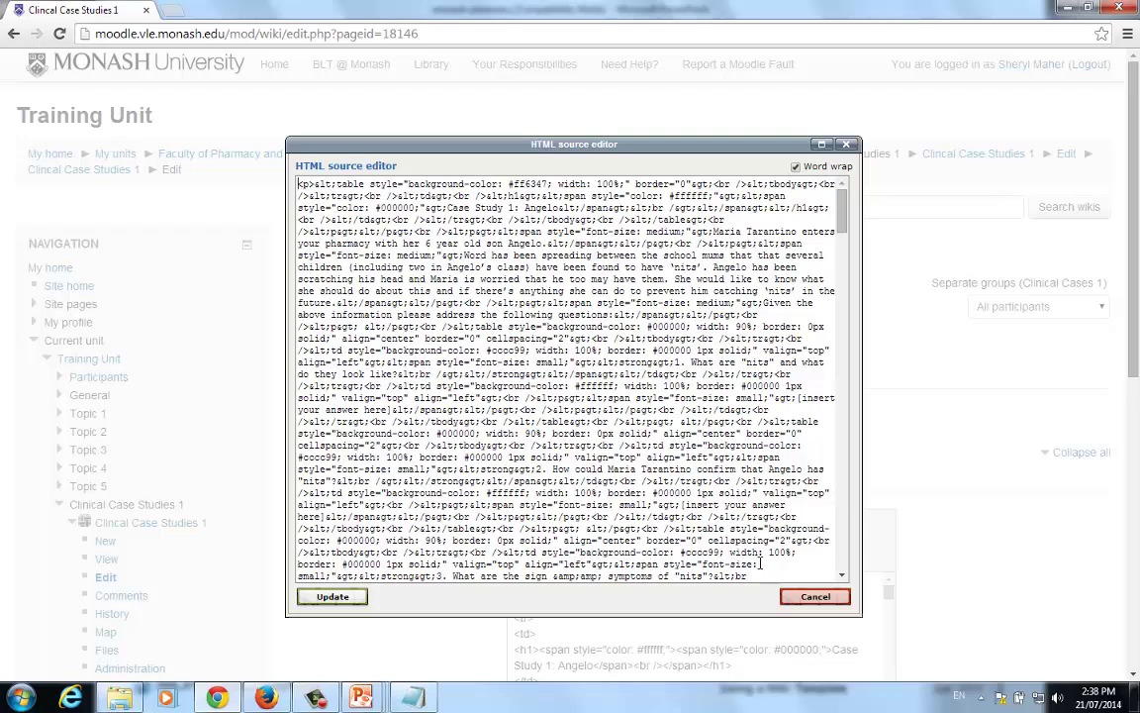
key("ctrl+a")
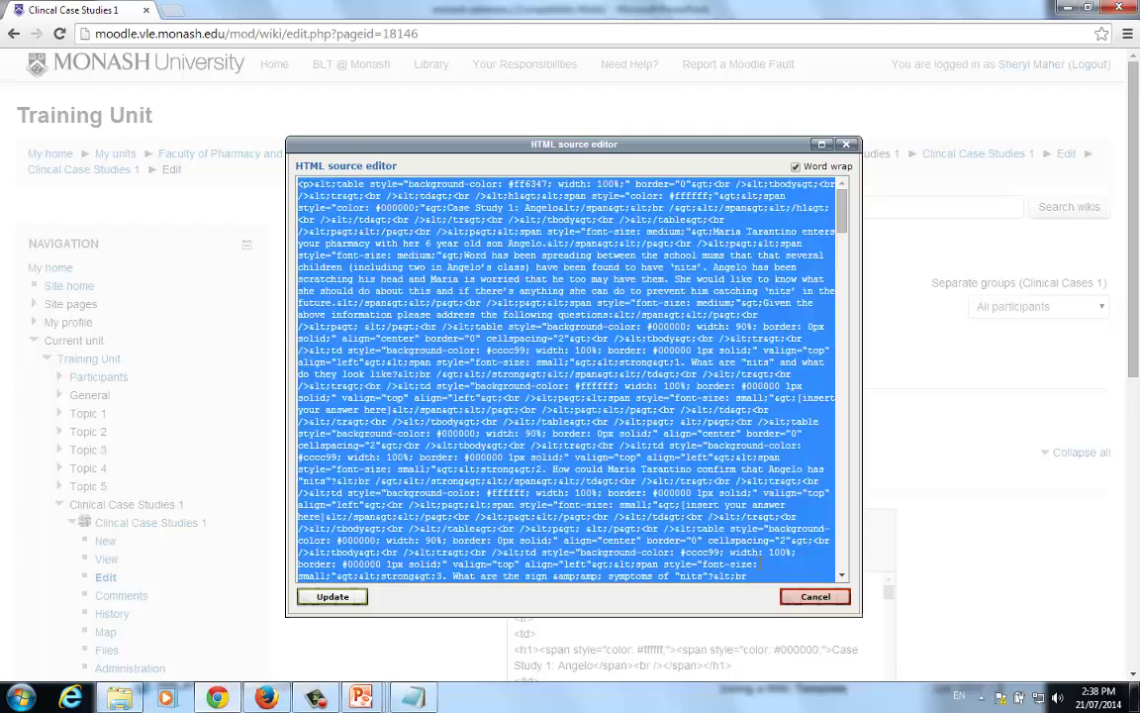
key("Delete")
key("ctrl+v")
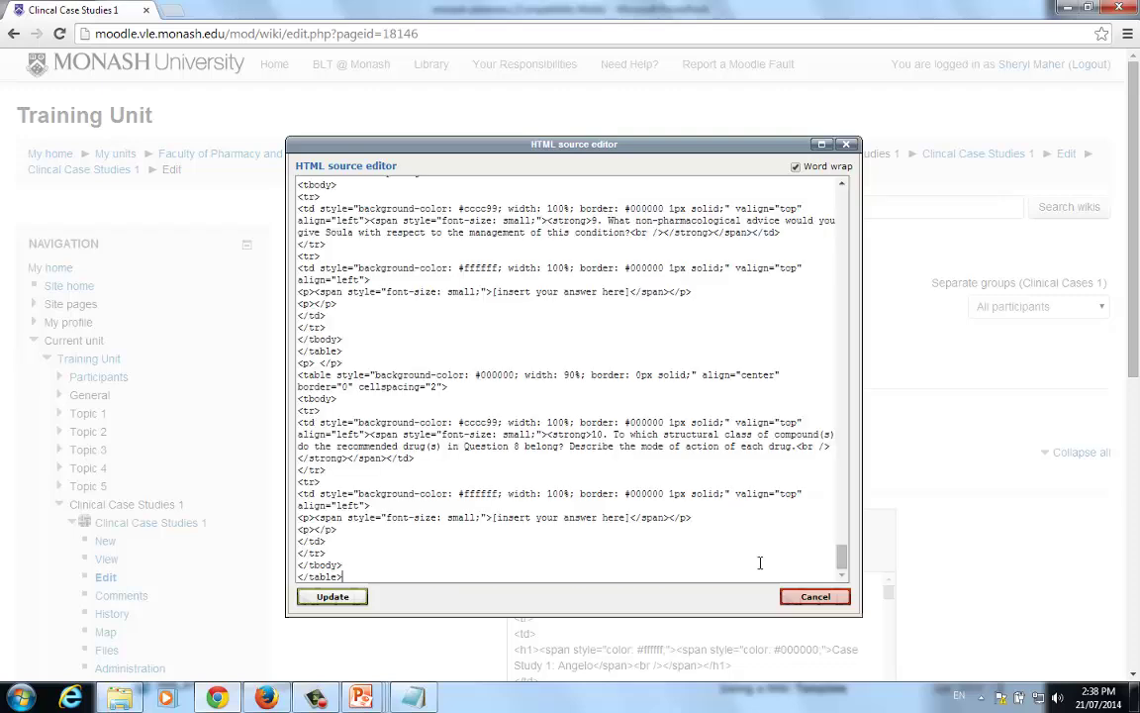